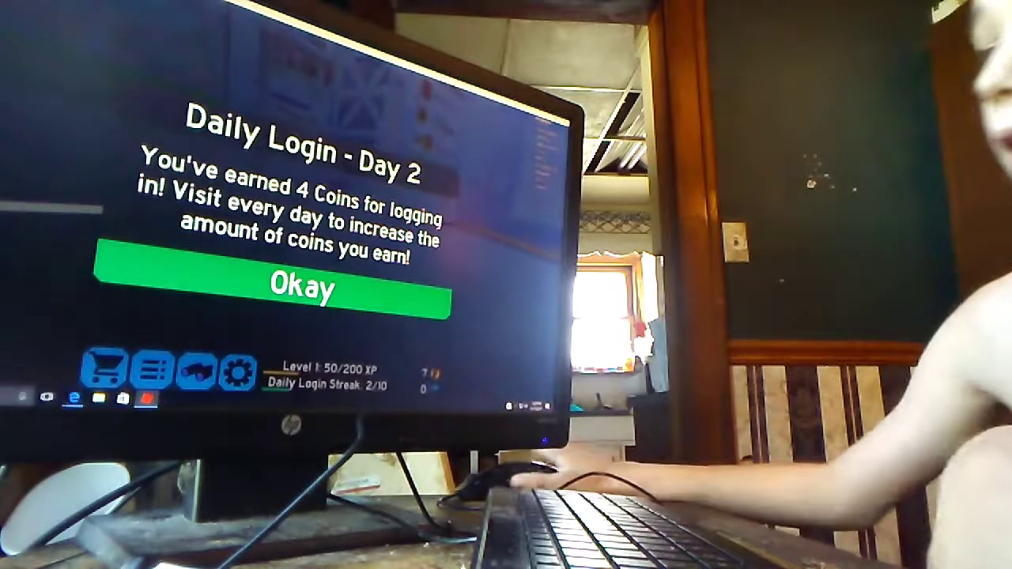
Claim the daily login coins and walk through the lobby toward the level portals.
click(303, 285)
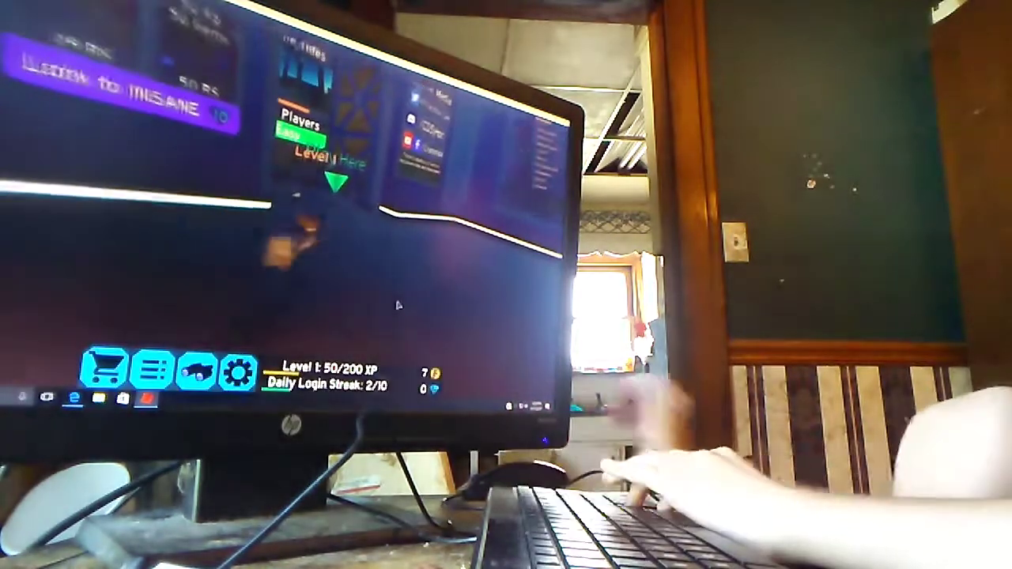
key(w)
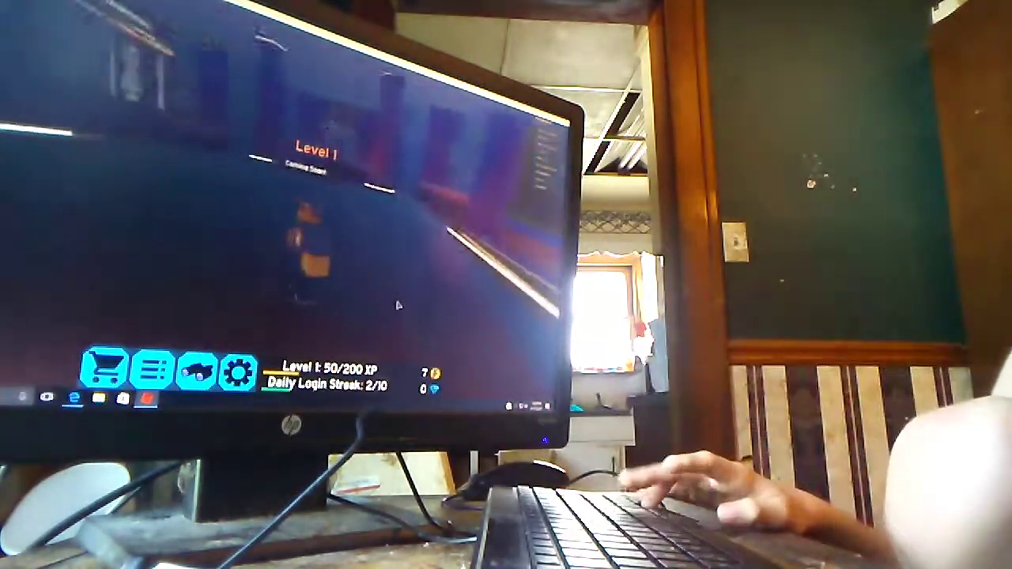
key(w)
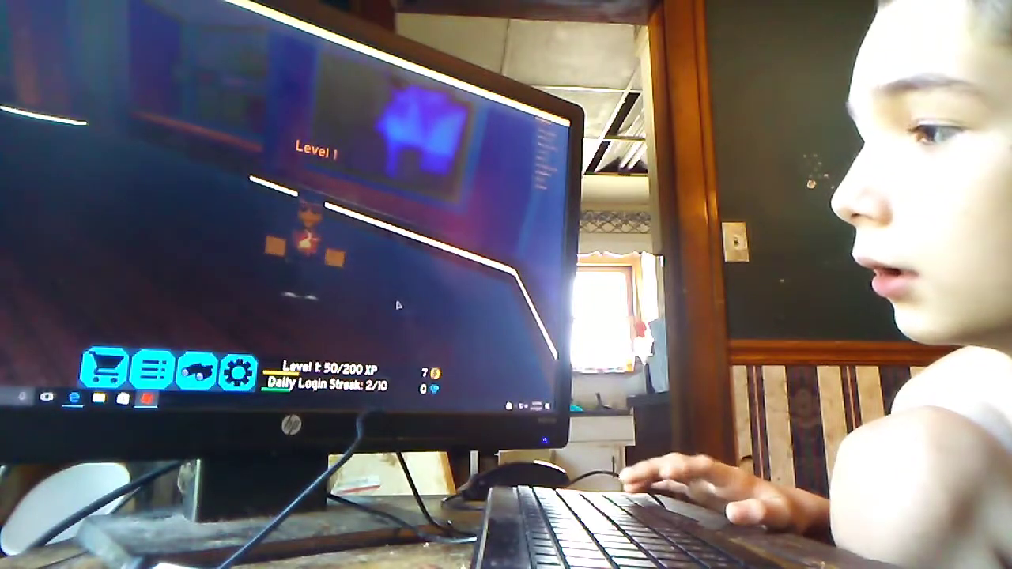
key(w)
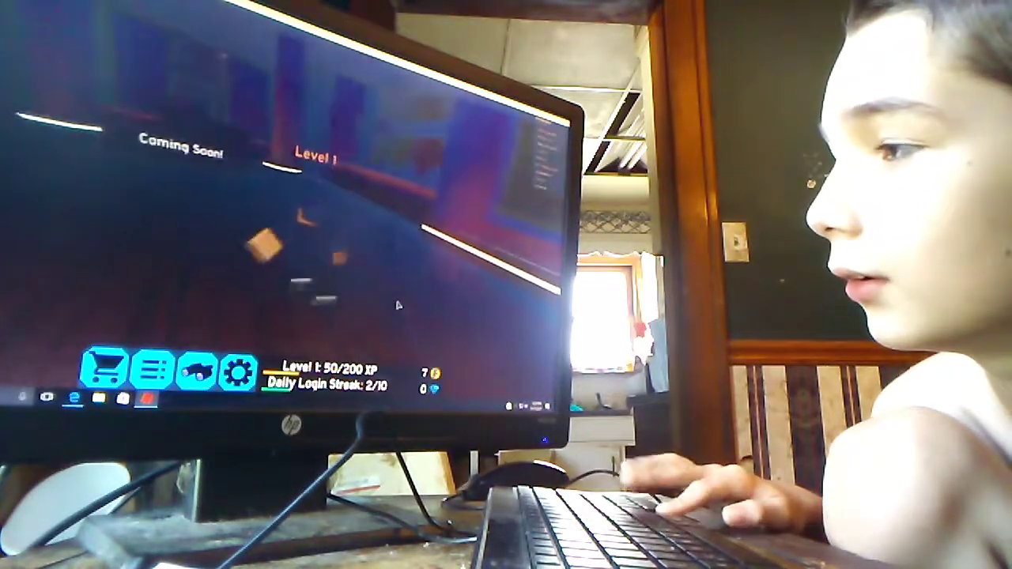
key(w)
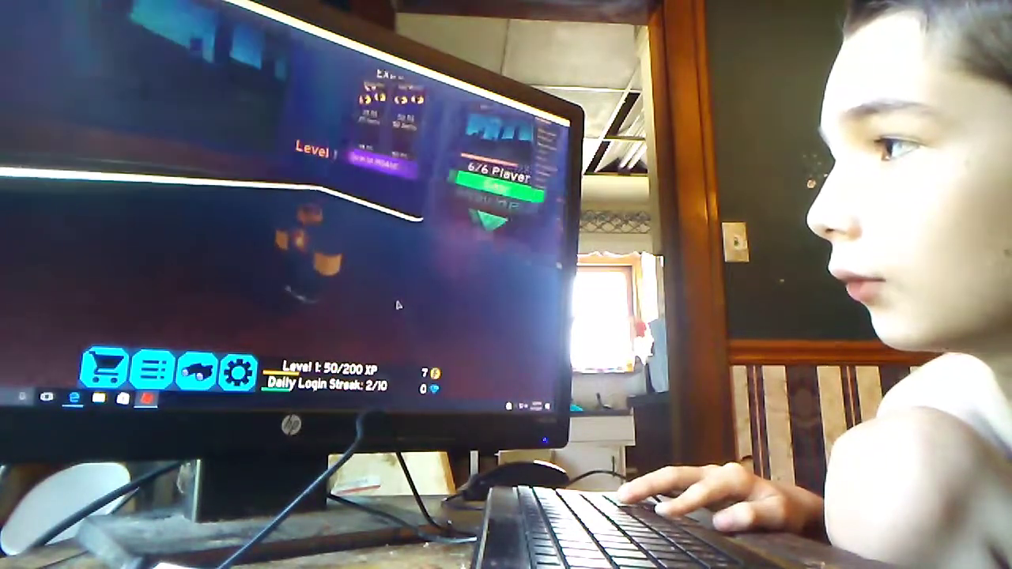
Walk into the Castle Tides portal and wait for the Lost Woods round to start.
key(w)
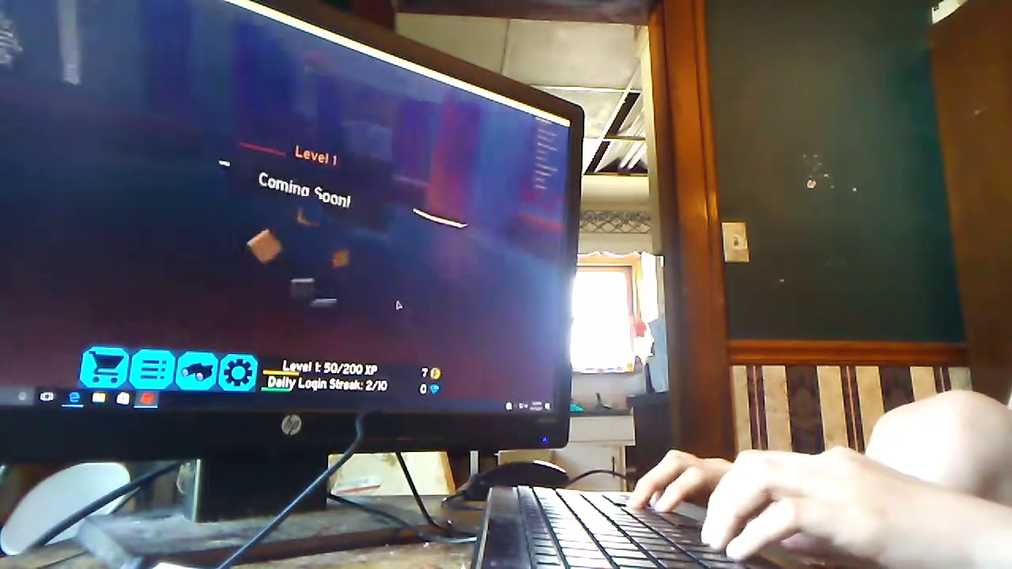
key(w)
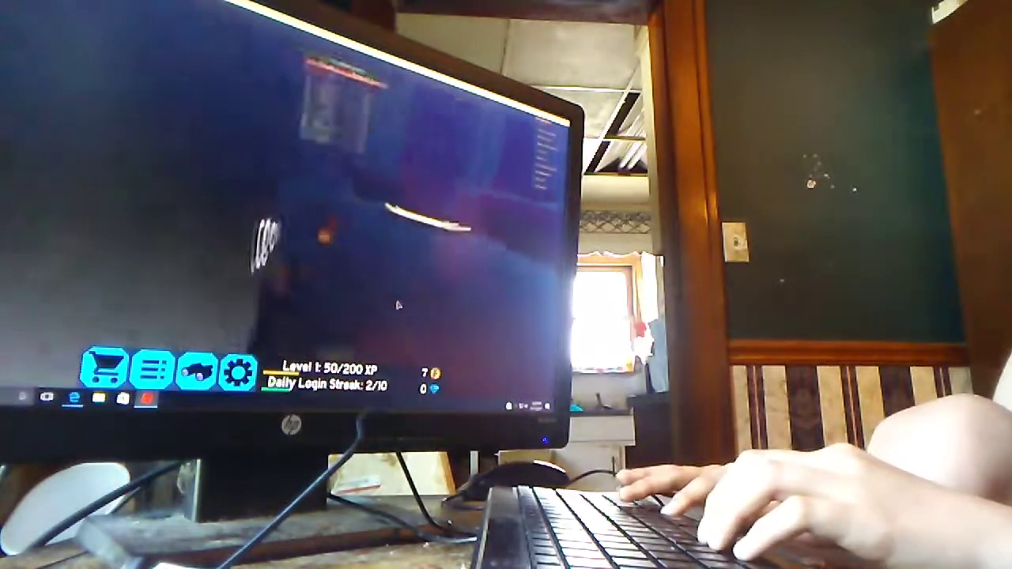
key(w)
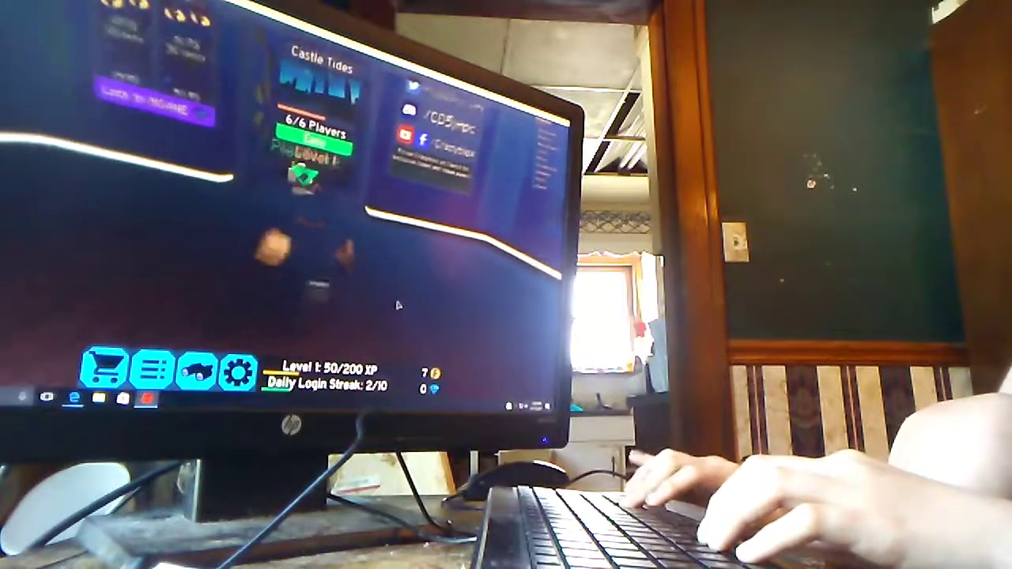
key(w)
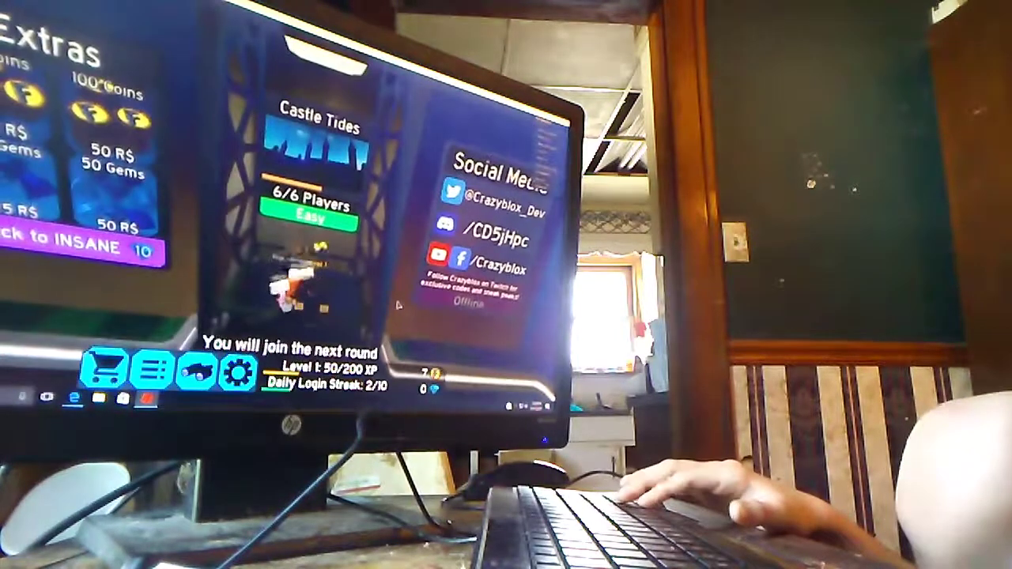
key(w)
key(s)
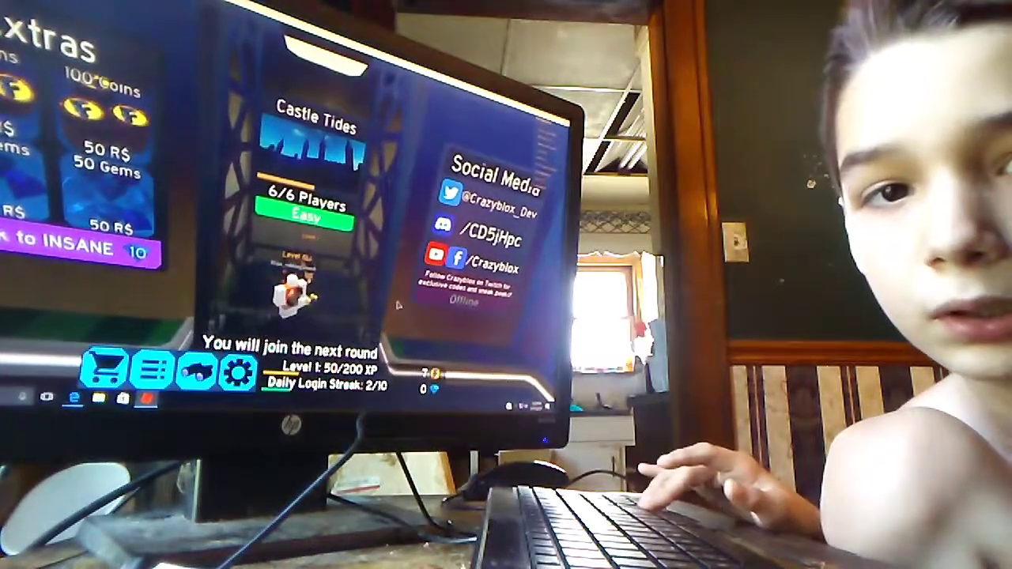
key(w)
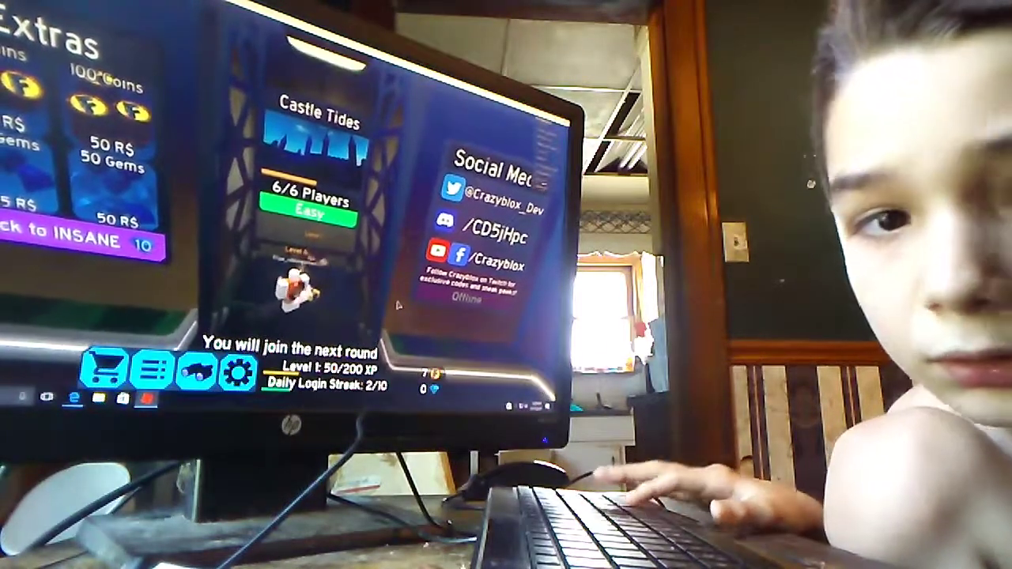
key(w)
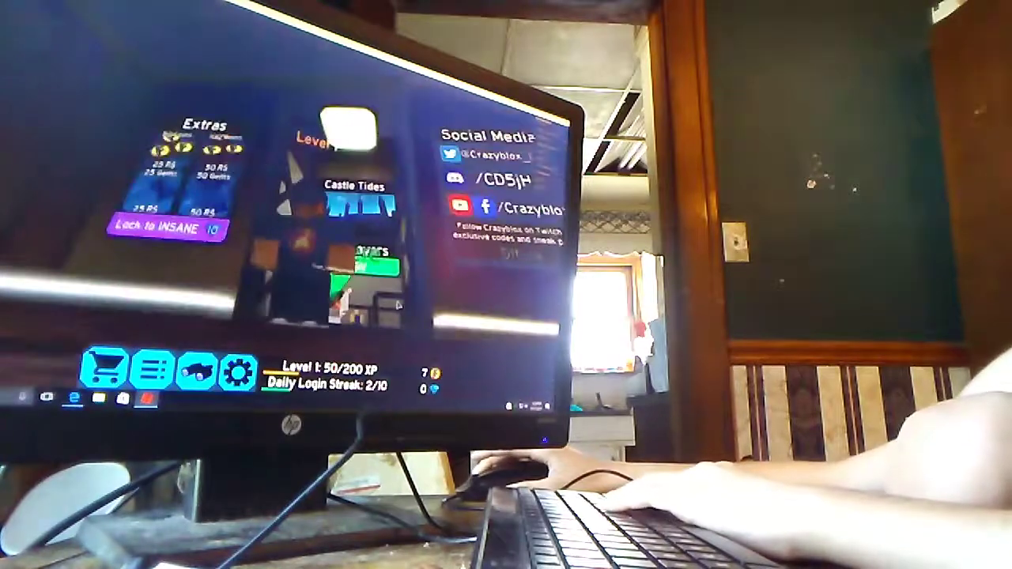
key(w)
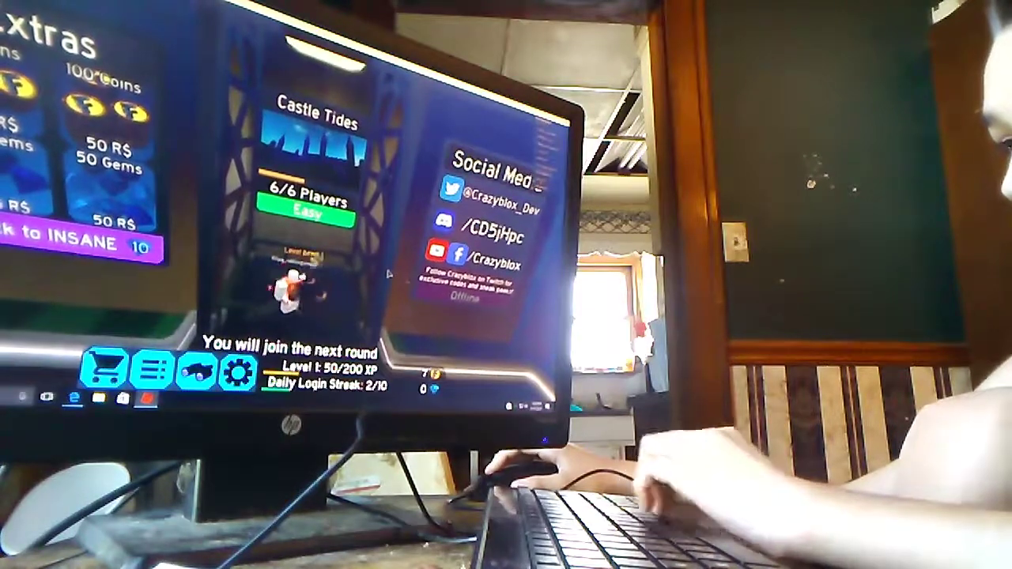
key(w)
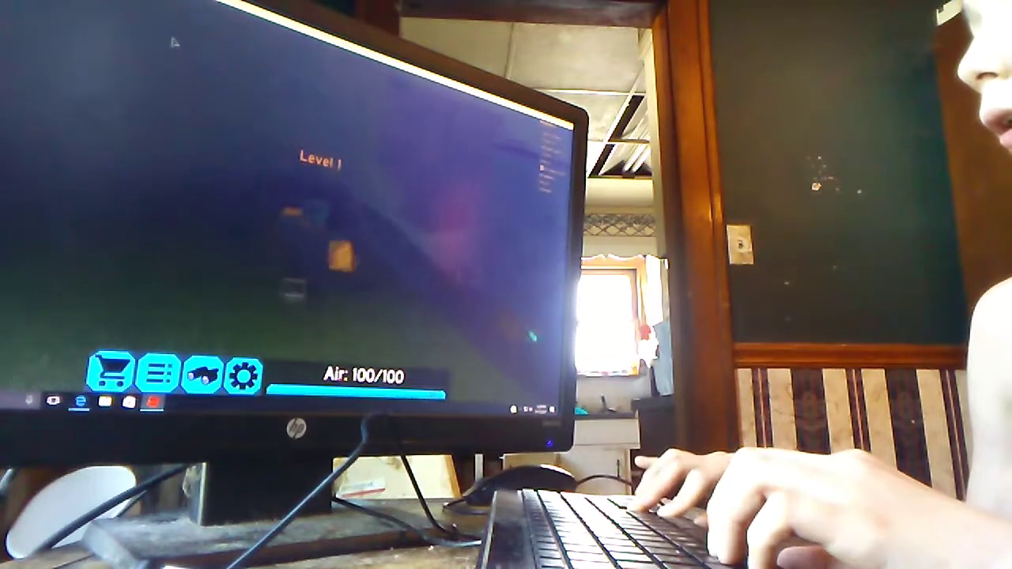
Swim through flooded Lost Woods Level 1, surfacing to refill air, until drowning.
key(w)
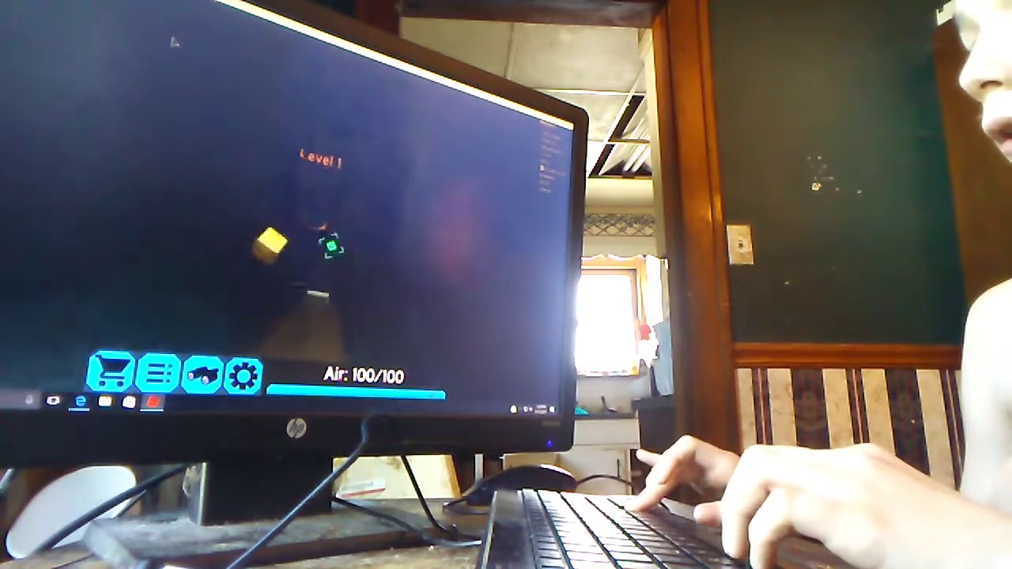
key(w)
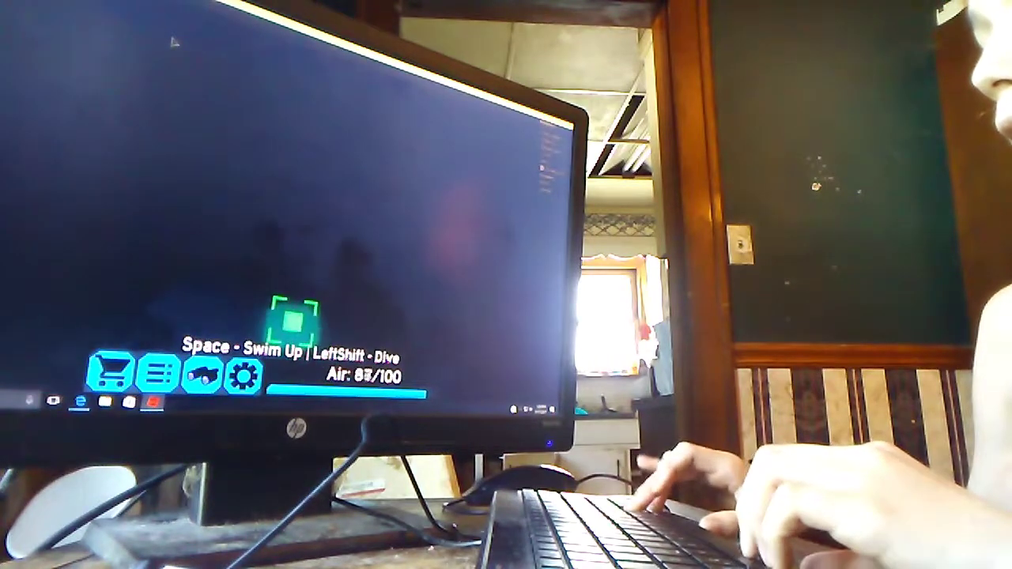
key(w)
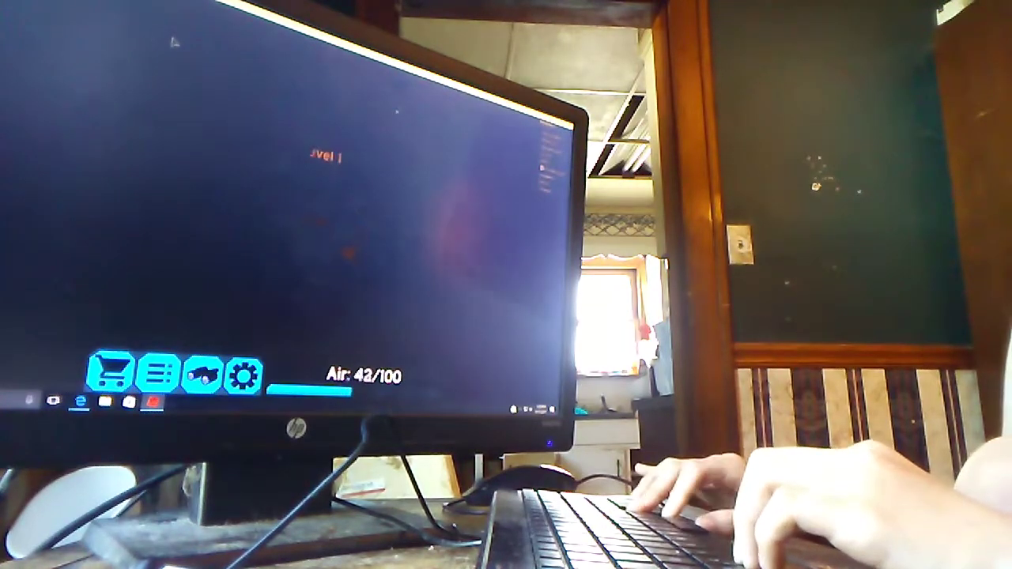
key(w)
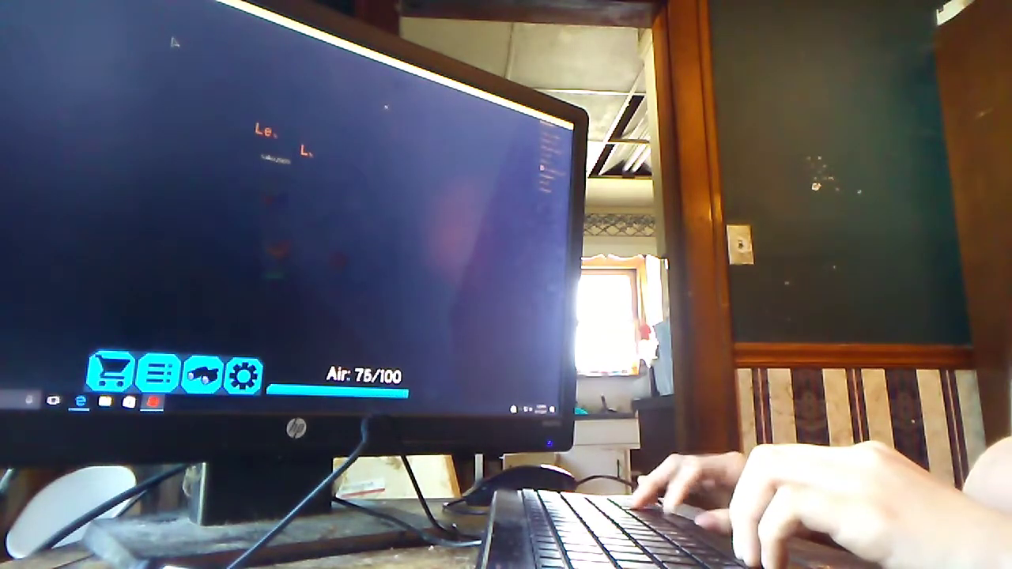
key(w)
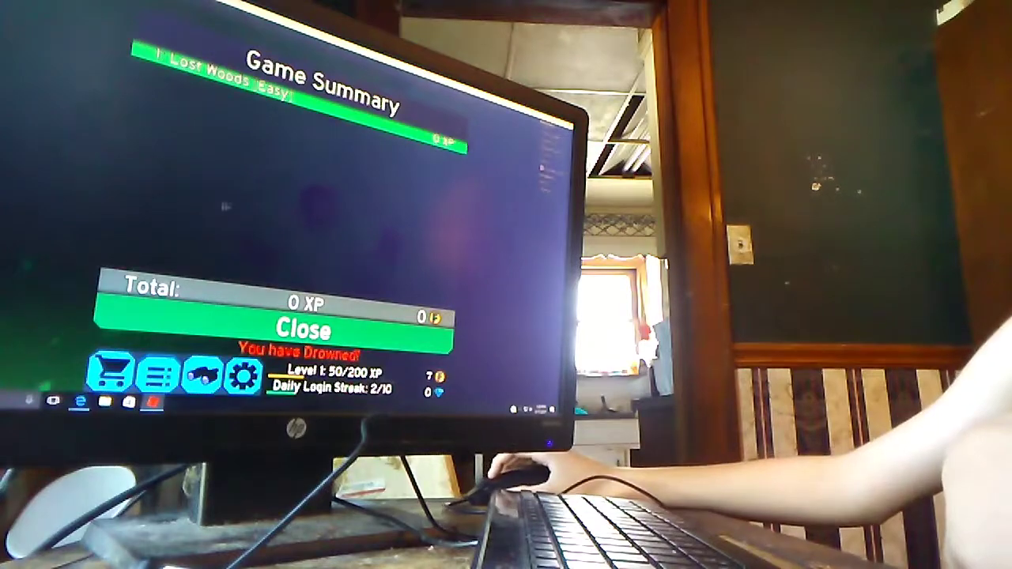
Dismiss the Lost Woods summary and wait for the Cave System (Normal) round to load.
click(269, 326)
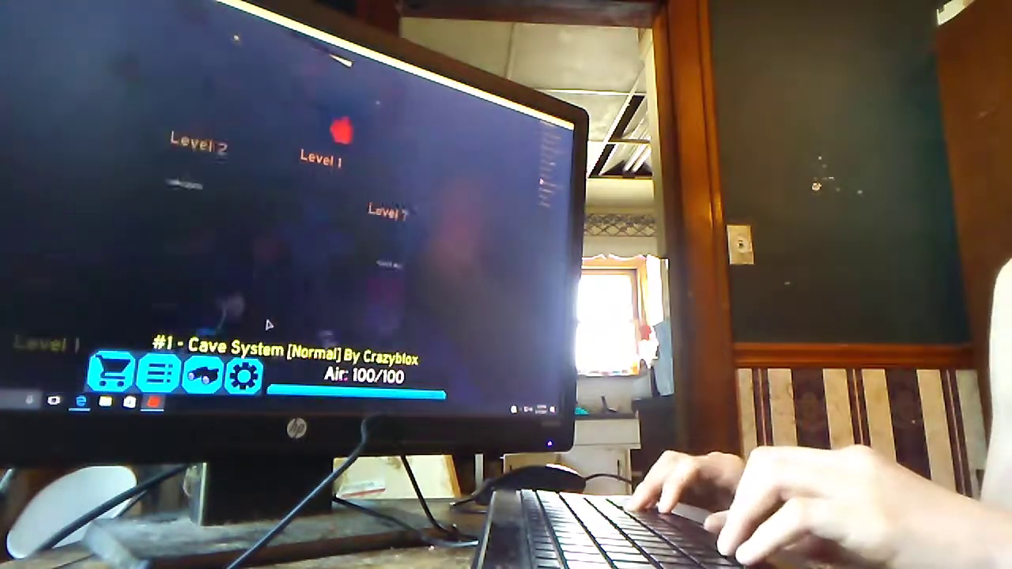
Run through the dark Cave System Level 1, past the neon block structures.
key(w)
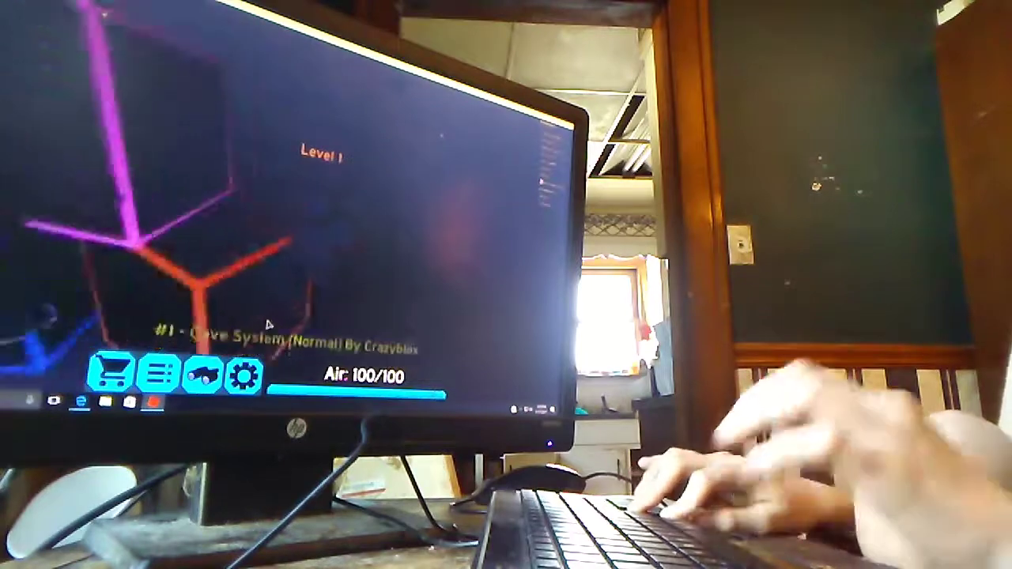
key(w)
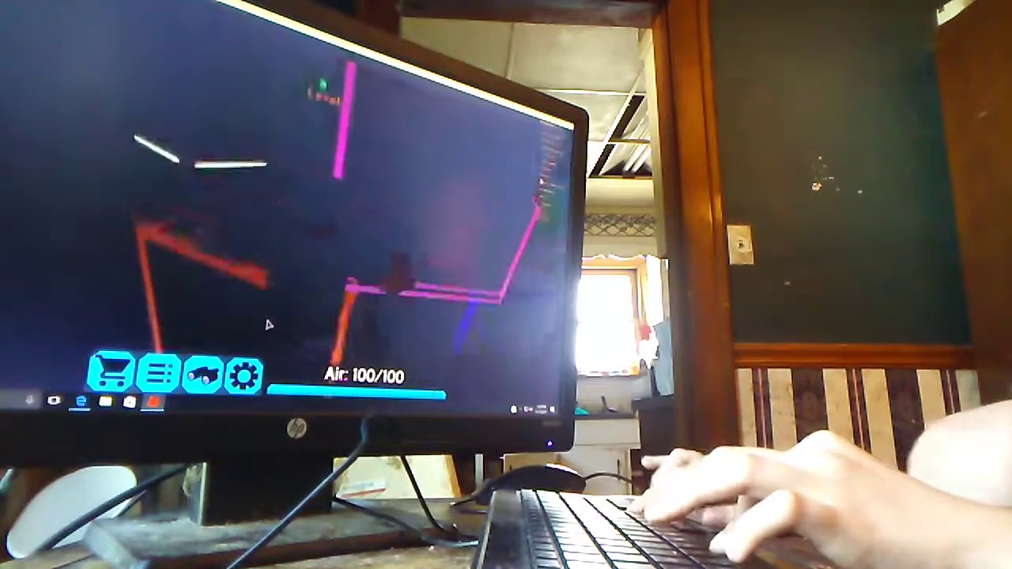
key(w)
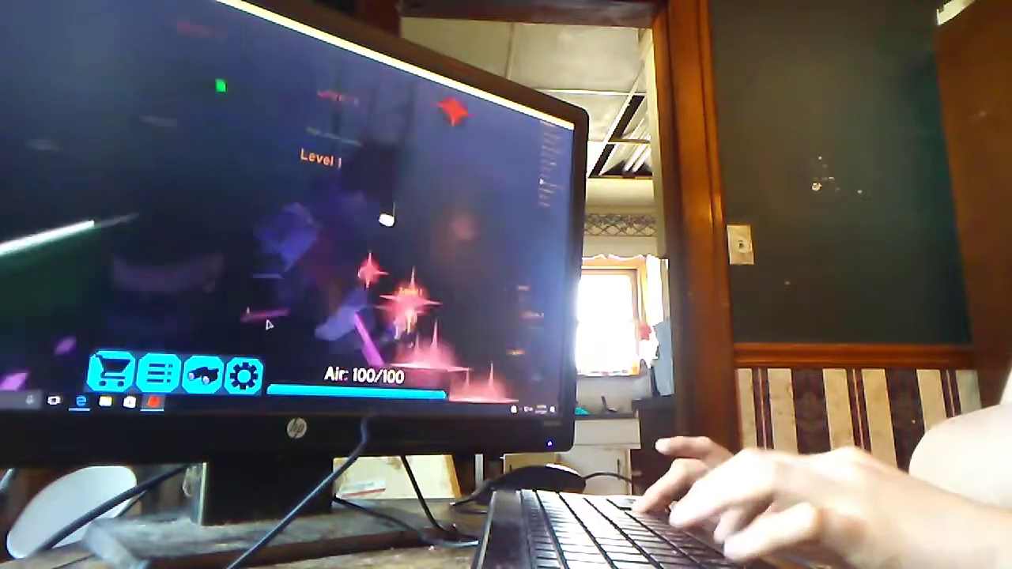
key(w)
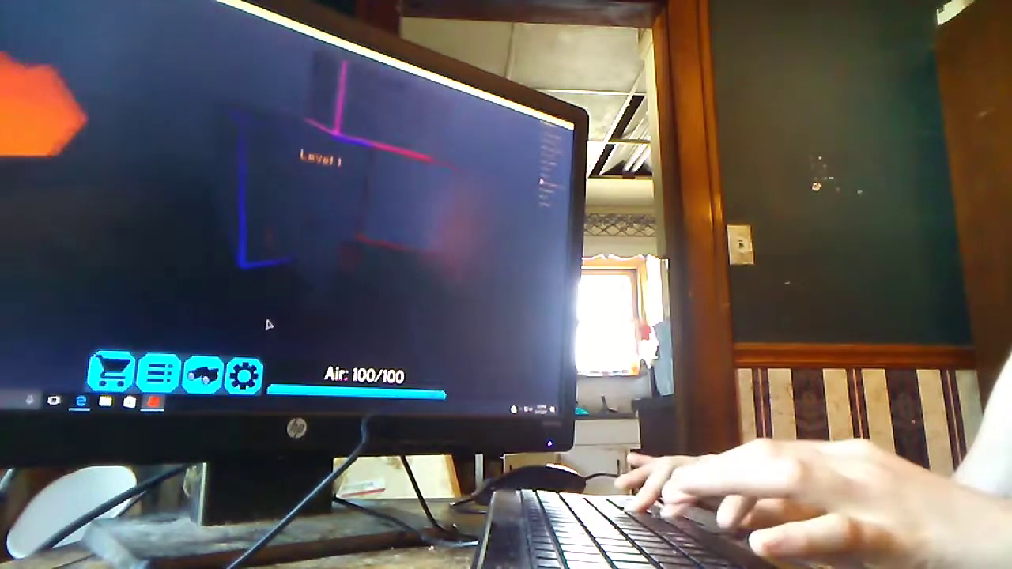
key(w)
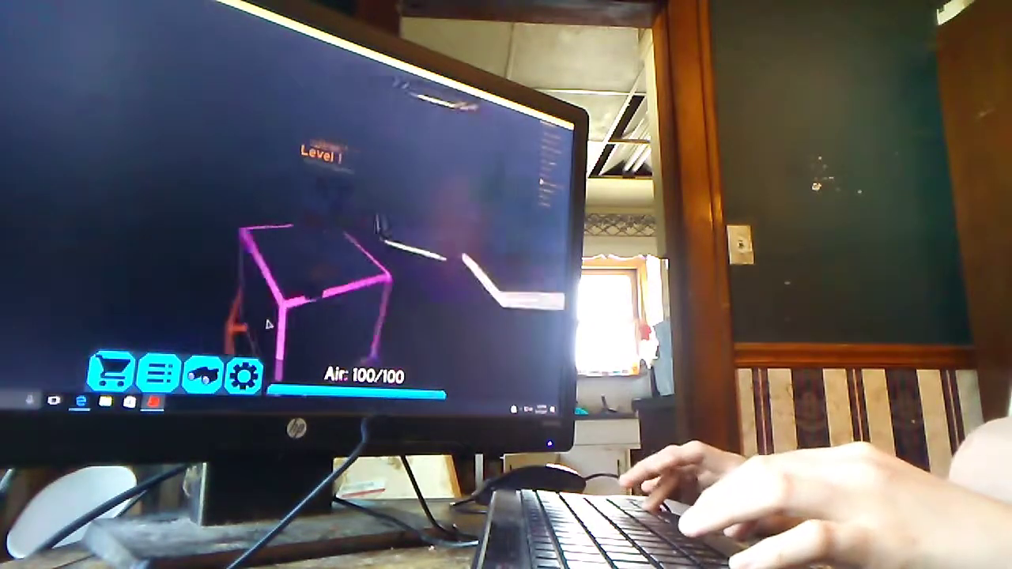
key(w)
key(w)
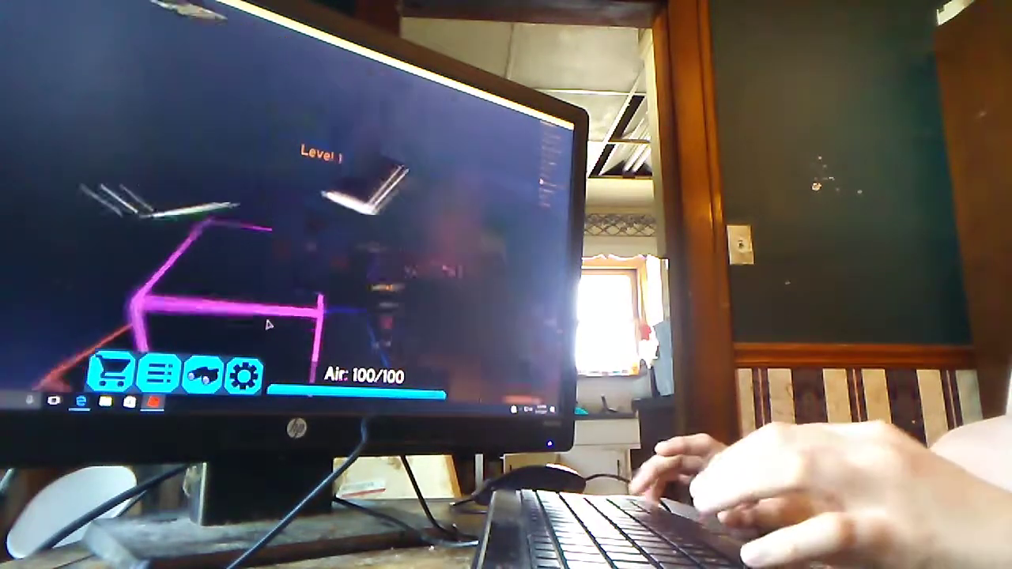
key(w)
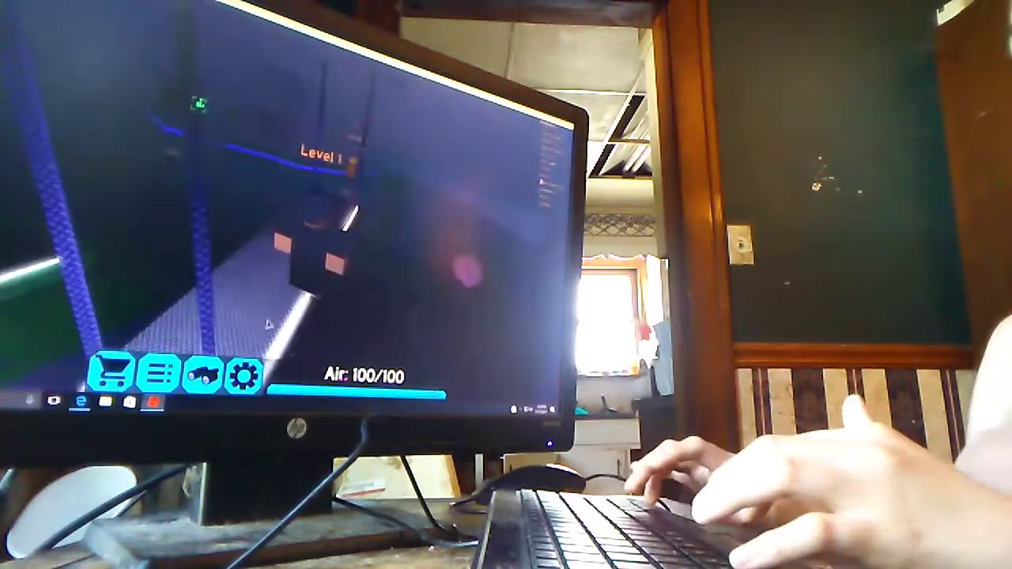
key(w)
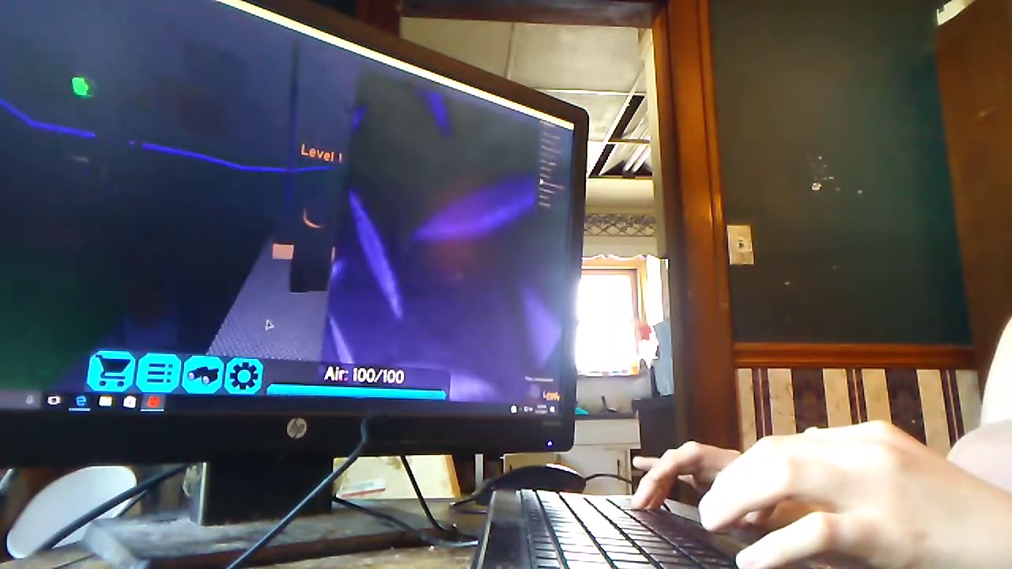
key(w)
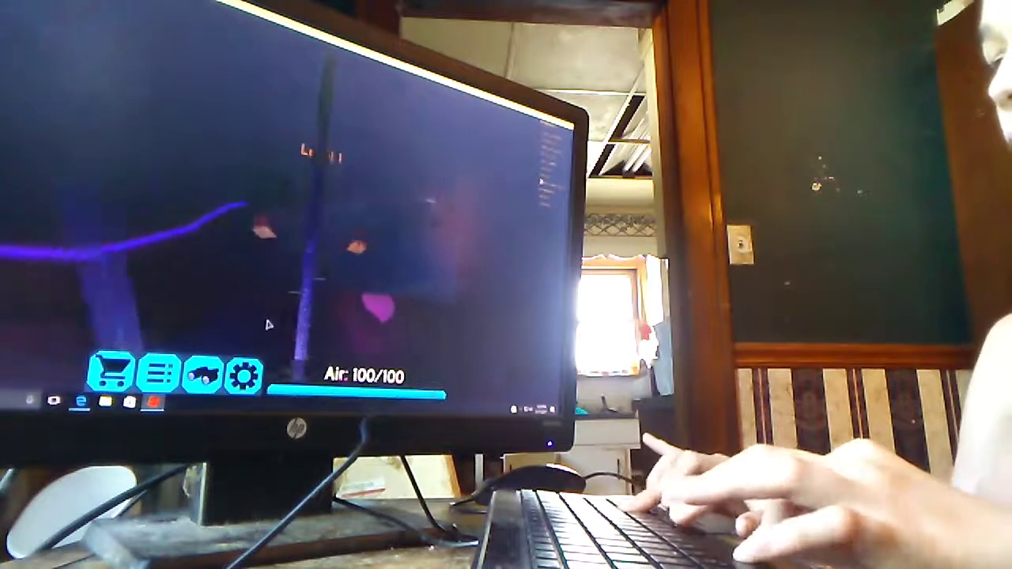
key(w)
key(w)
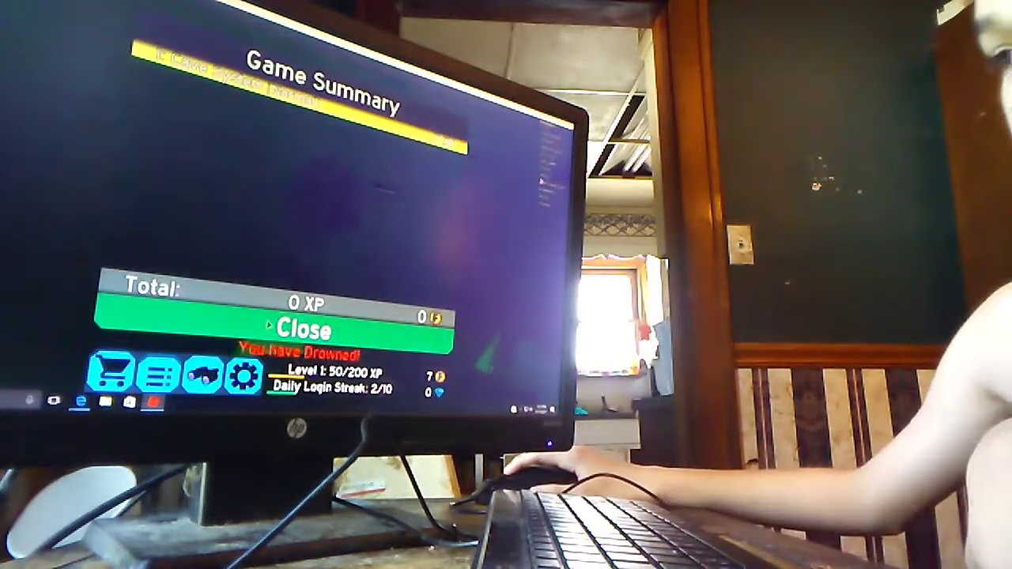
Dismiss the 0 XP Cave System drowning summary.
click(269, 326)
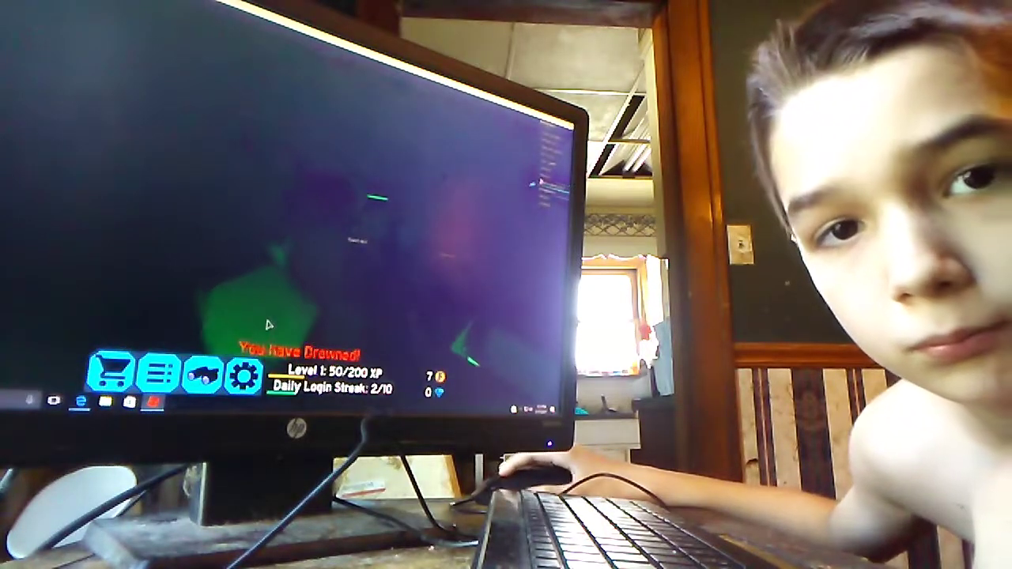